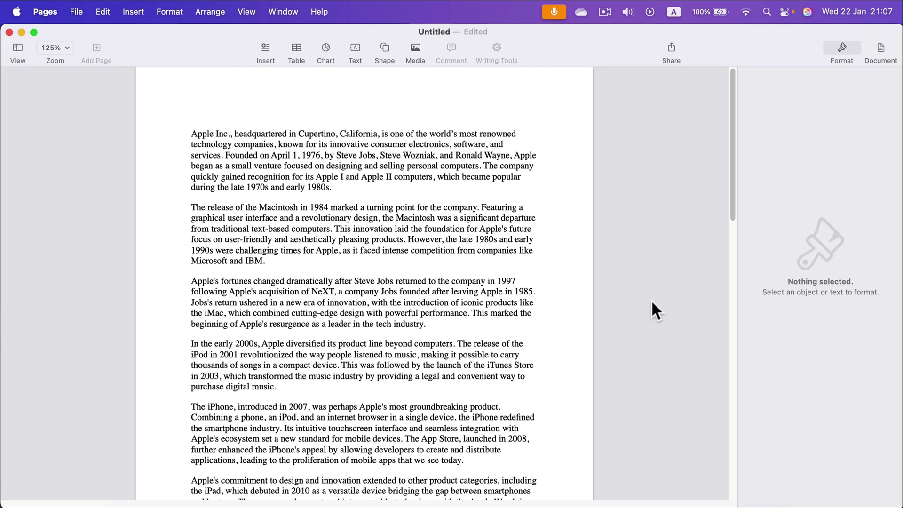
Hide and reshow the Format sidebar so the body text formatting options are visible.
left_click(842, 49)
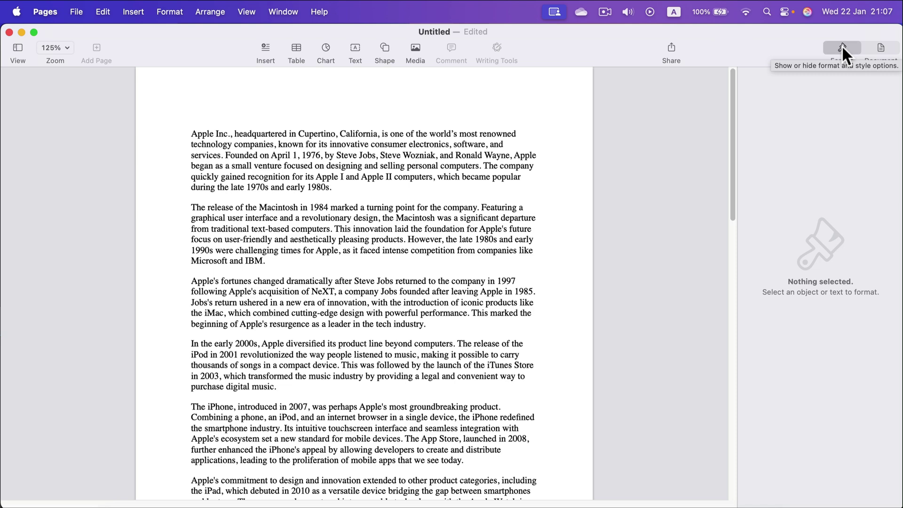
left_click(844, 51)
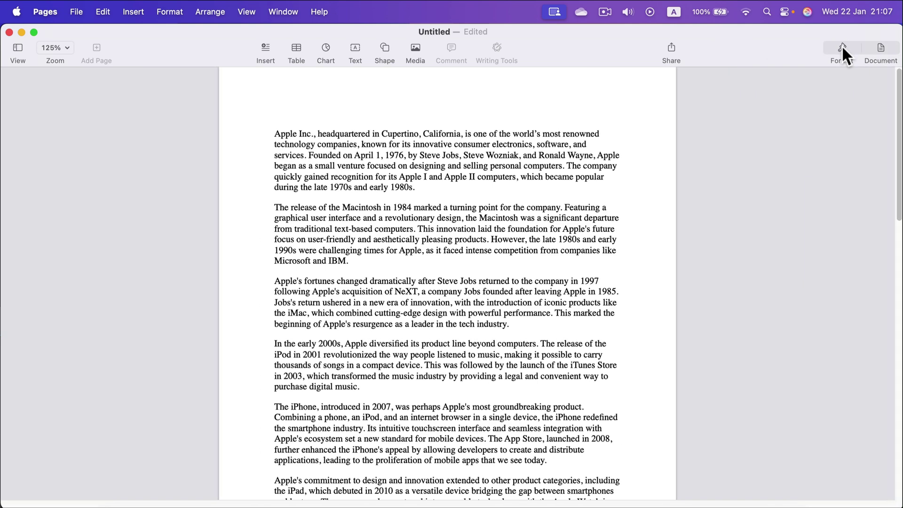
left_click(844, 51)
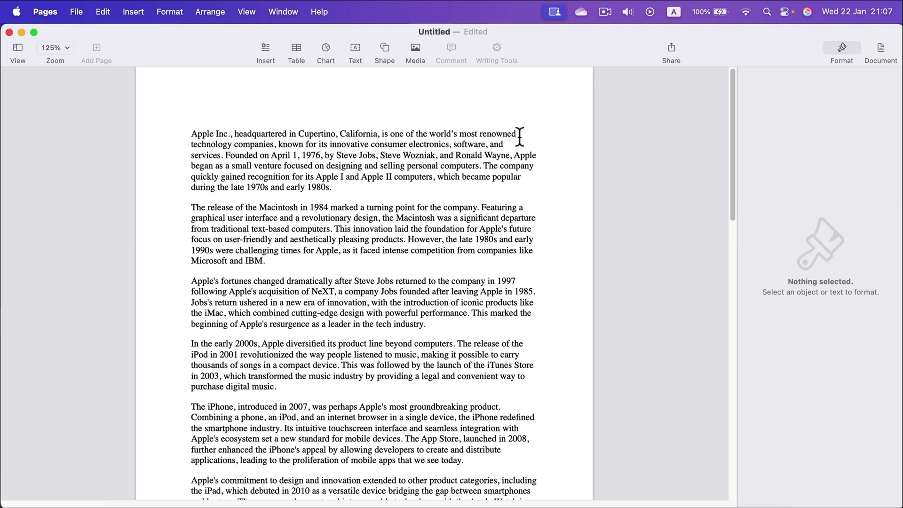
Place the insertion point after the first paragraph and expand the Layout tab's Columns settings.
left_click(355, 189)
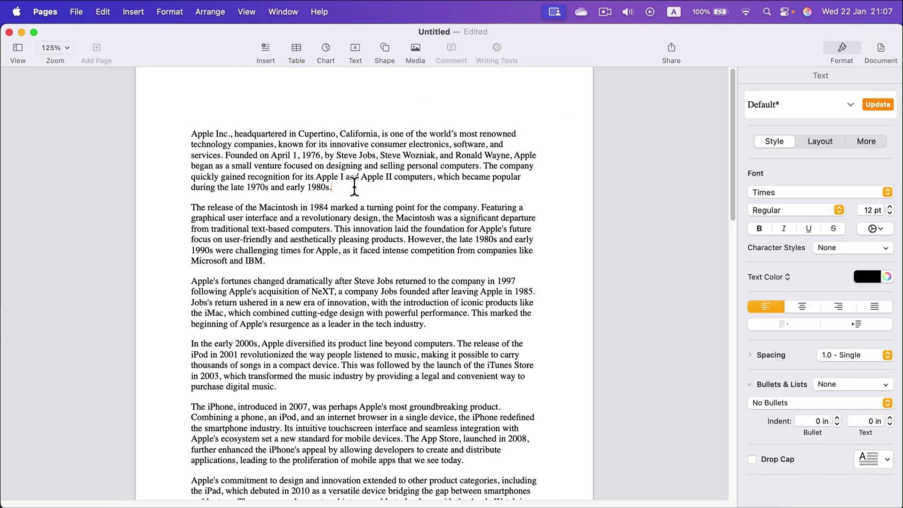
left_click(819, 141)
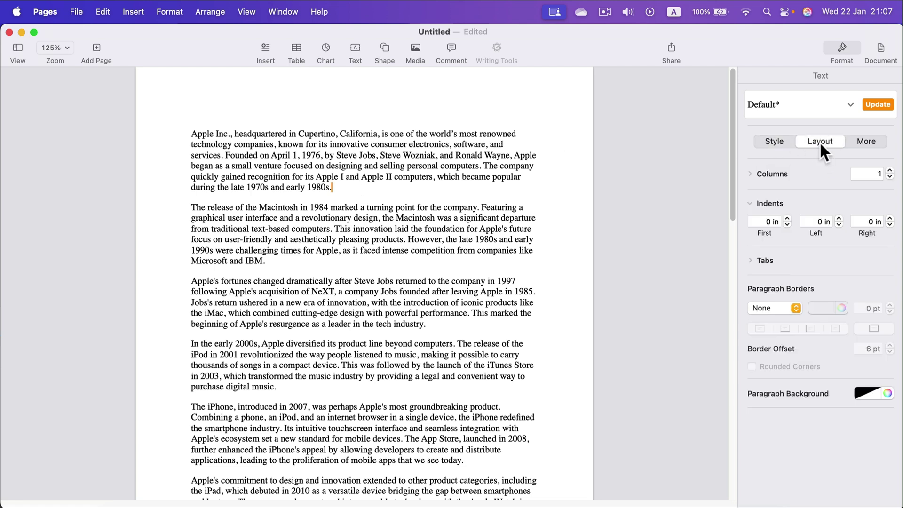
left_click(750, 174)
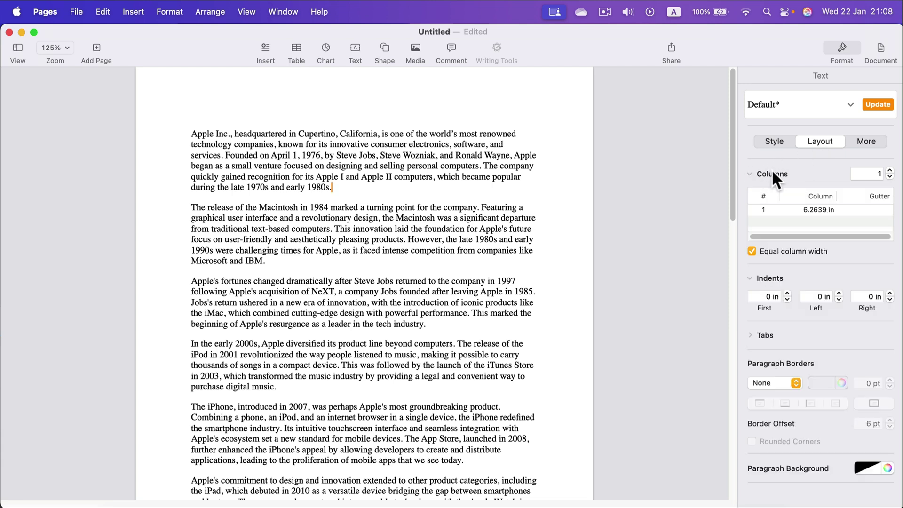
Lay the body text out in two, then four columns, then step the column count back down.
left_click(890, 170)
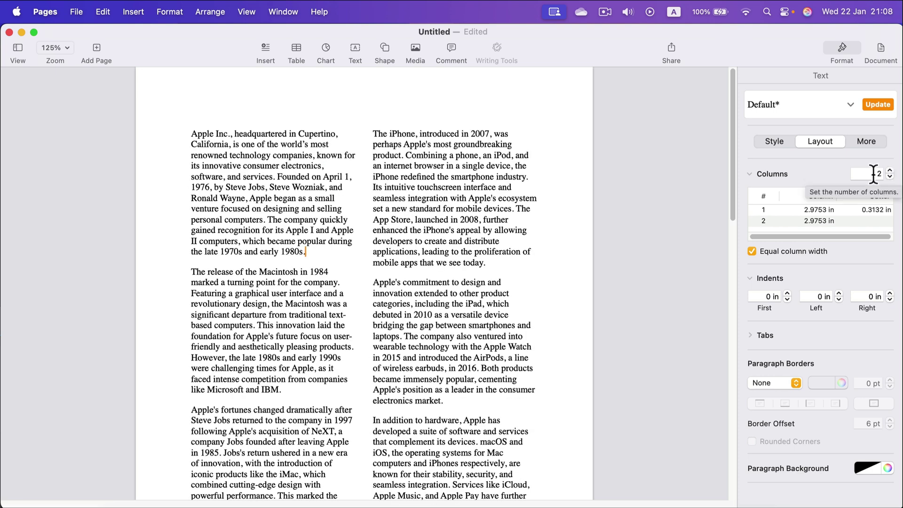
left_click(750, 173)
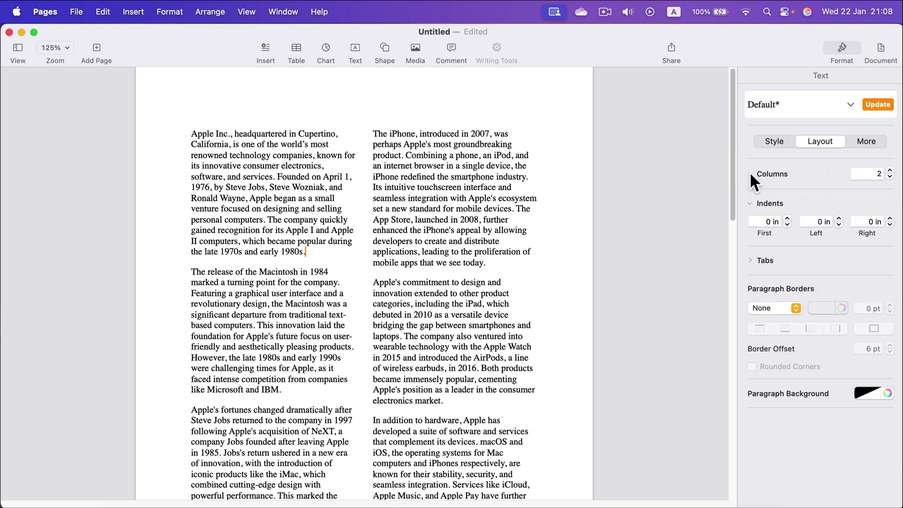
left_click(749, 173)
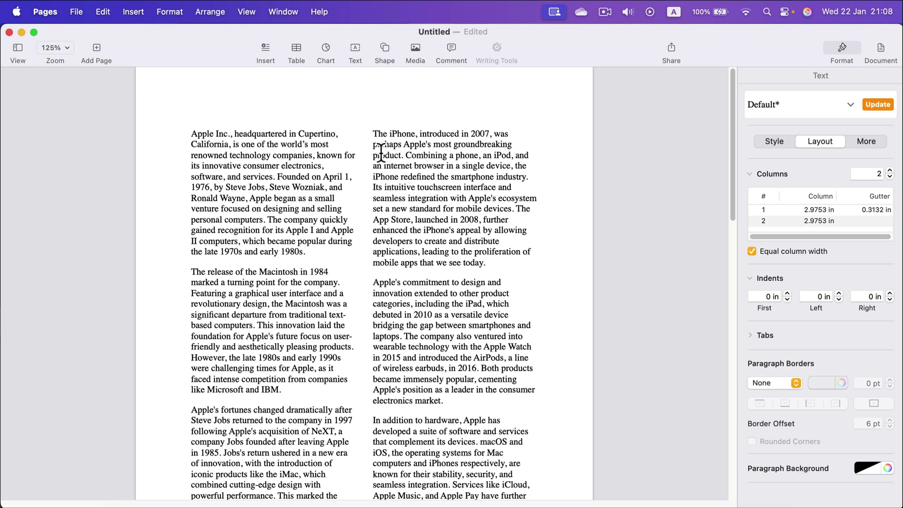
left_click(890, 170)
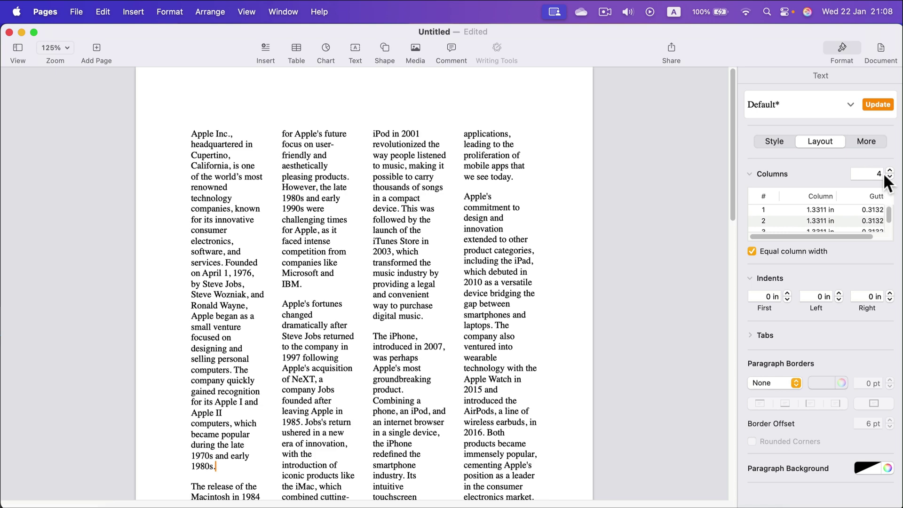
left_click(889, 177)
Step the column count down to one, then back up to two columns.
left_click(889, 177)
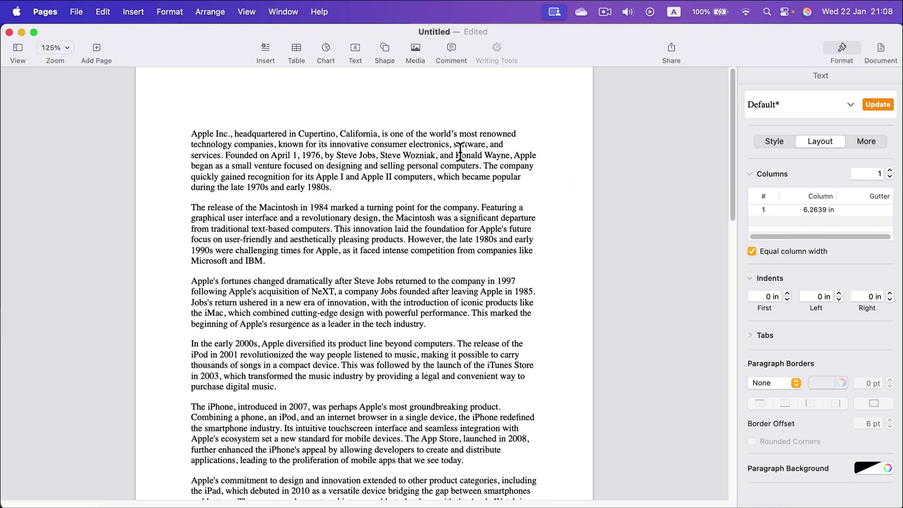
left_click(889, 170)
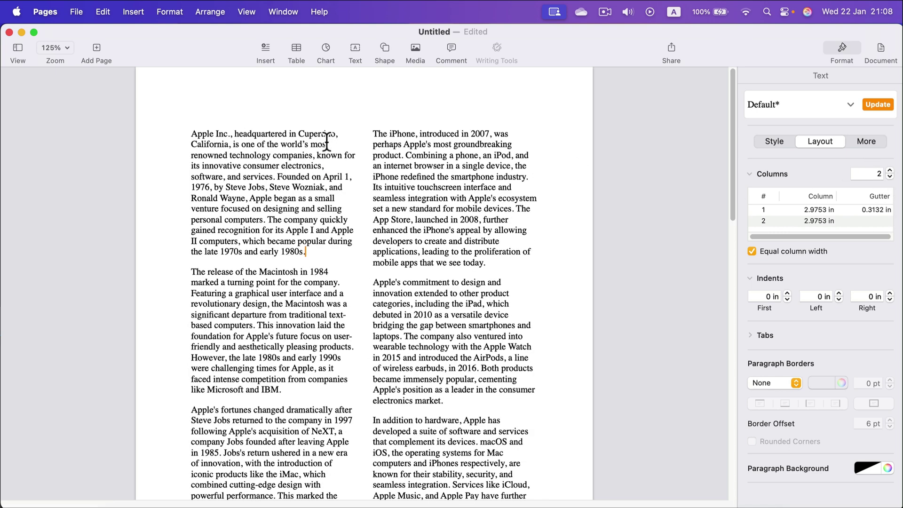
scroll(296, 148, "down", 5)
scroll(288, 199, "down", 3)
scroll(282, 219, "down", 2)
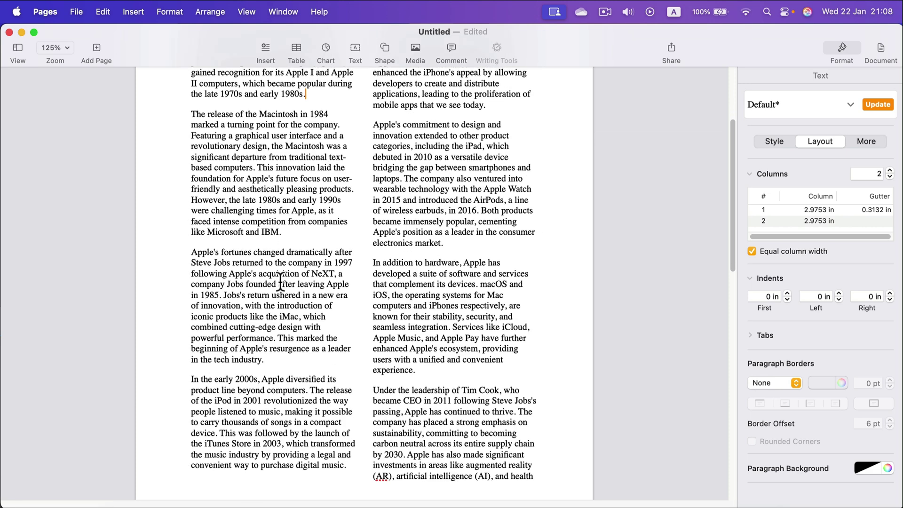
scroll(274, 477, "down", 1)
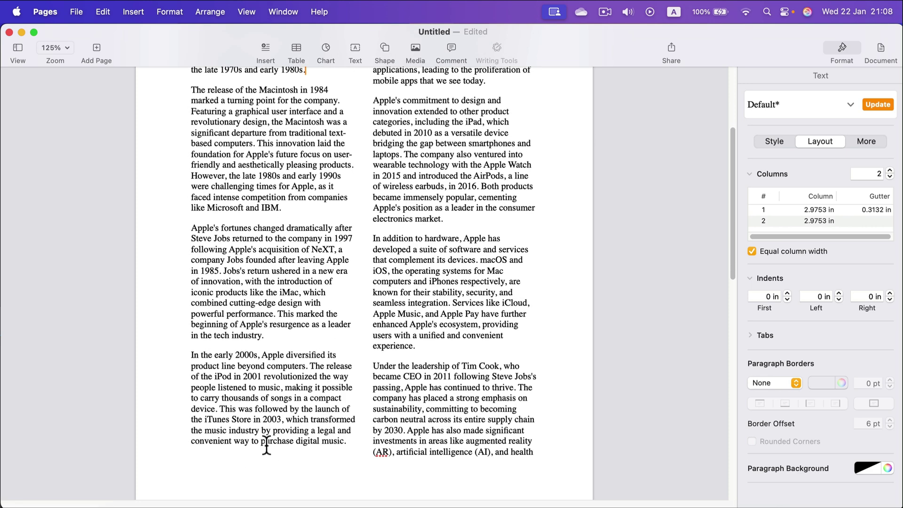
scroll(347, 388, "up", 3)
scroll(389, 296, "up", 3)
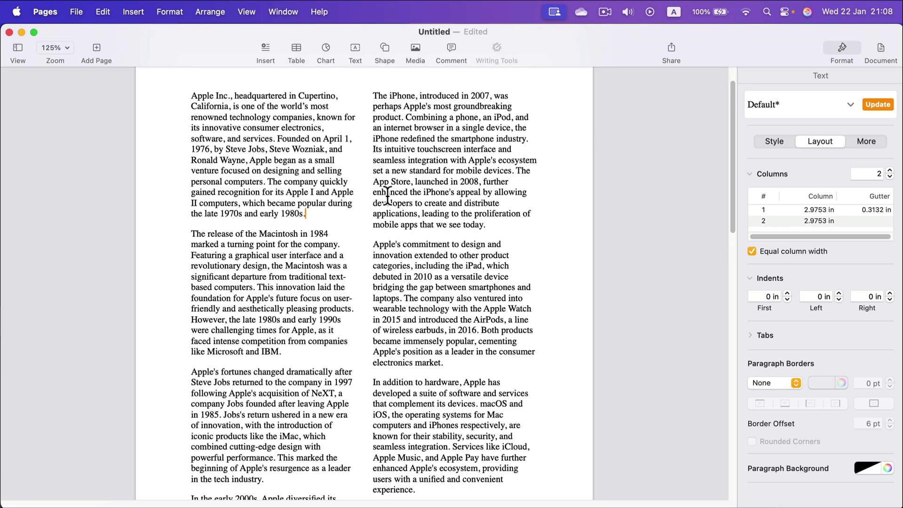
scroll(388, 191, "up", 3)
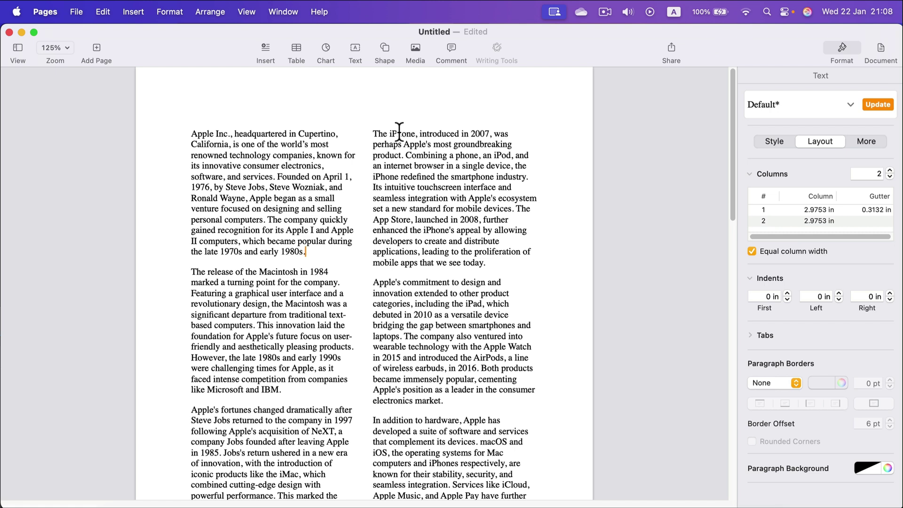
left_click(624, 159)
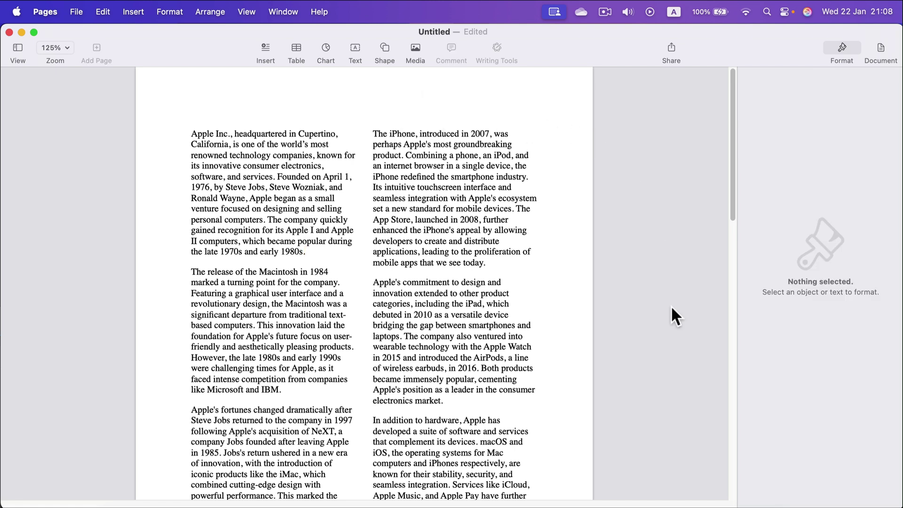
left_click(382, 166)
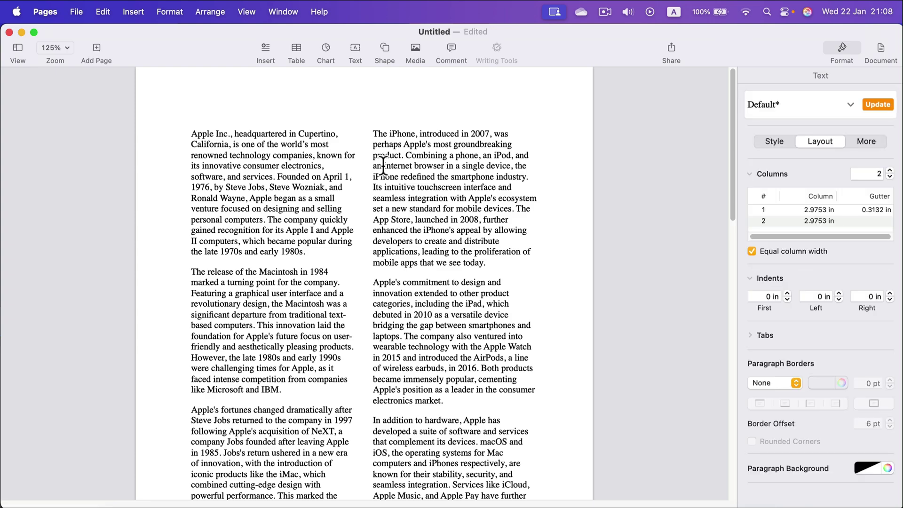